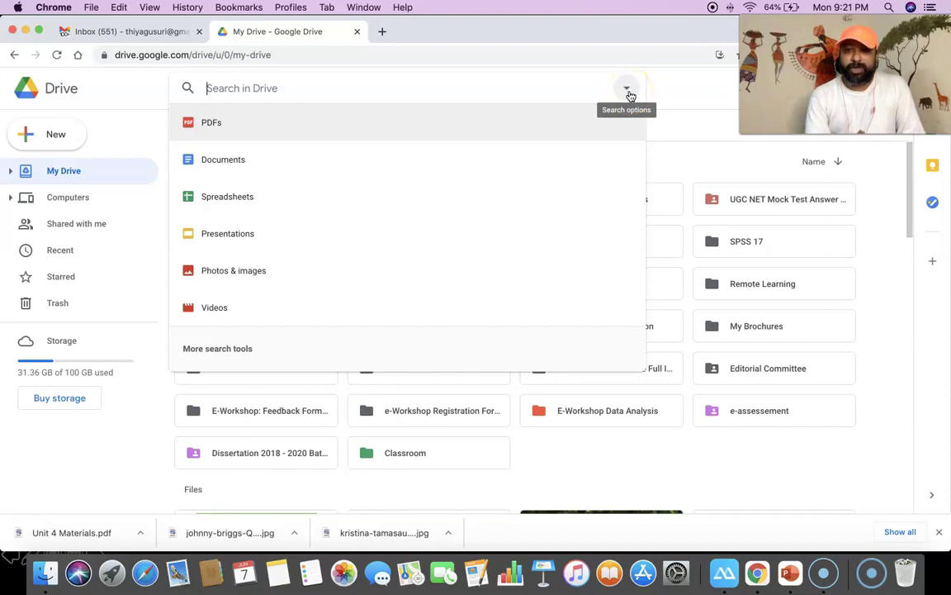
Search Google Drive for PDF files whose names contain 'Unit 4'.
left_click(626, 88)
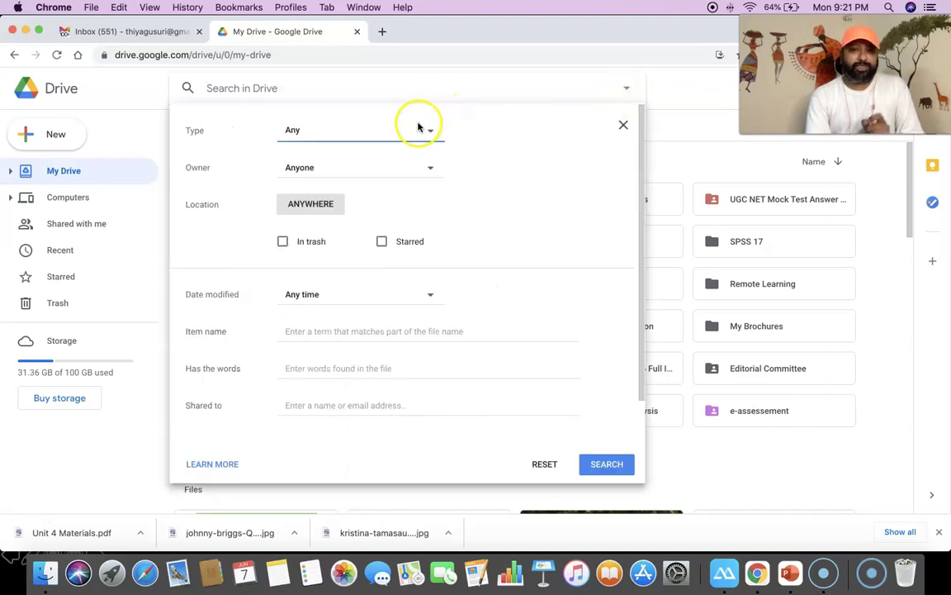
left_click(428, 133)
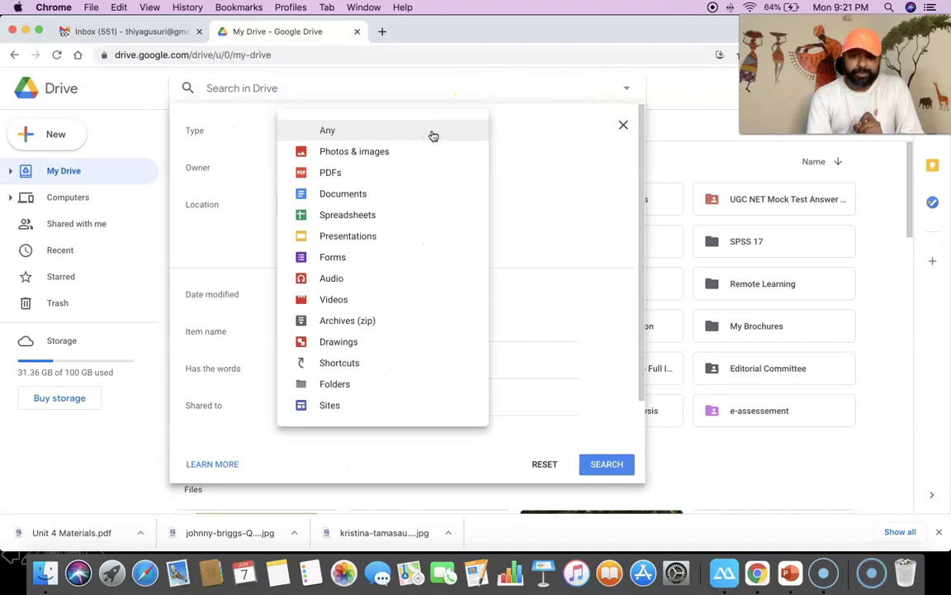
left_click(357, 176)
left_click(330, 334)
type("Unit 4")
left_click(349, 334)
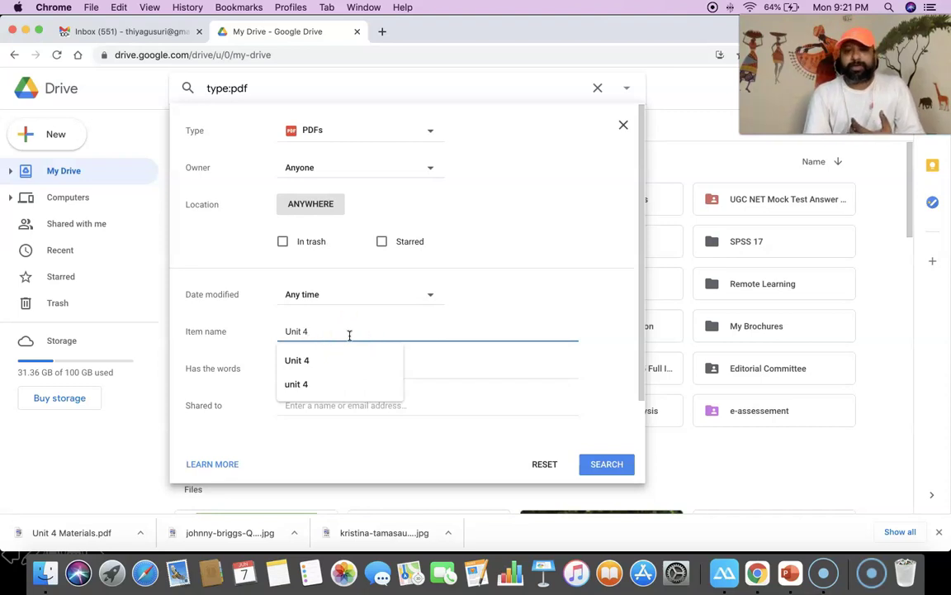
left_click(600, 471)
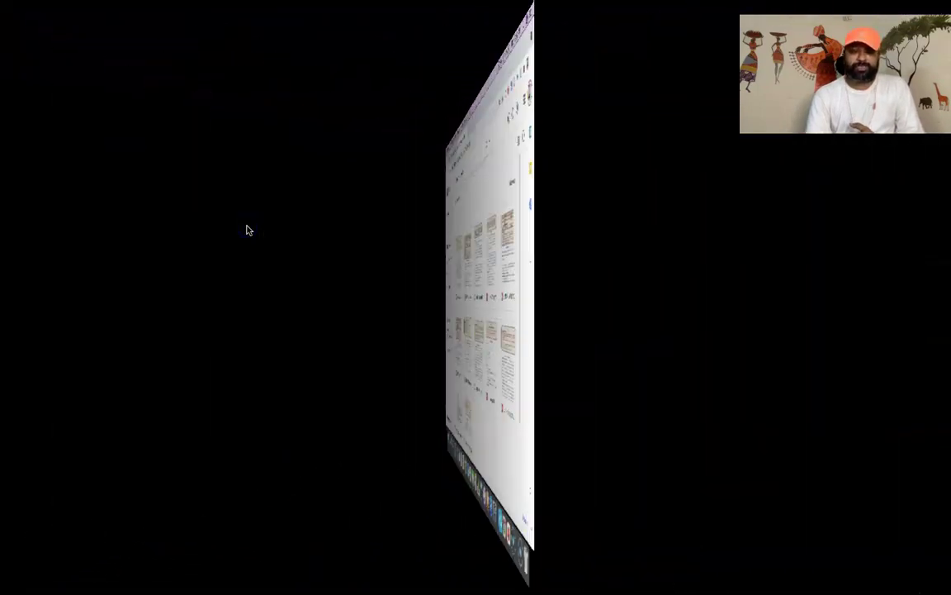
Show the Open with app choices for Unit 4 Materials.pdf.
left_click(247, 230)
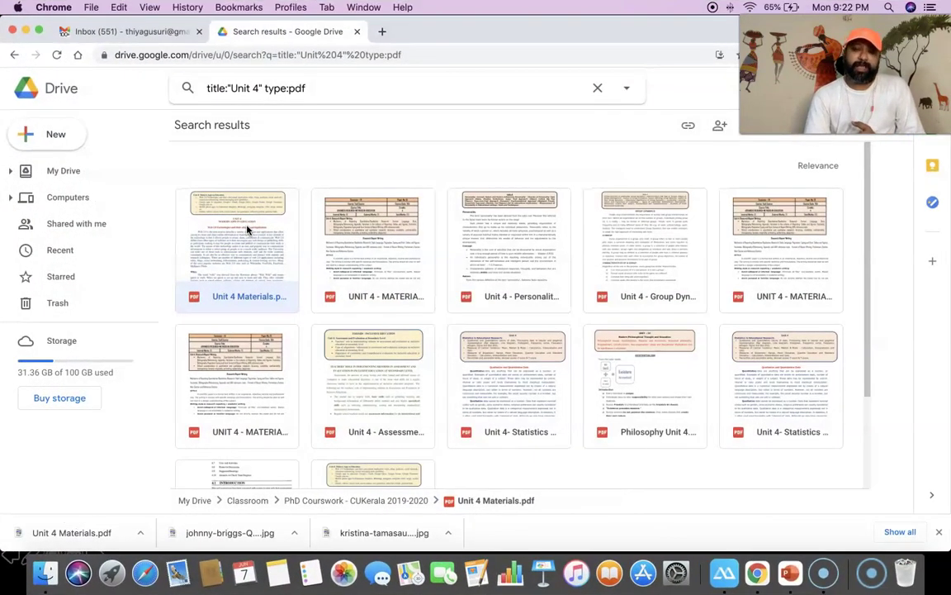
right_click(246, 228)
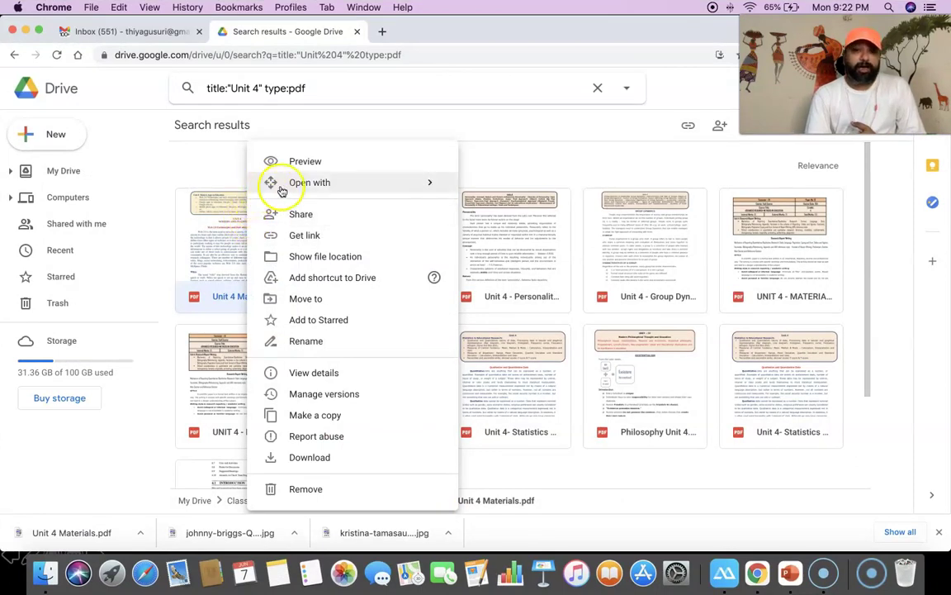
mouse_move(321, 190)
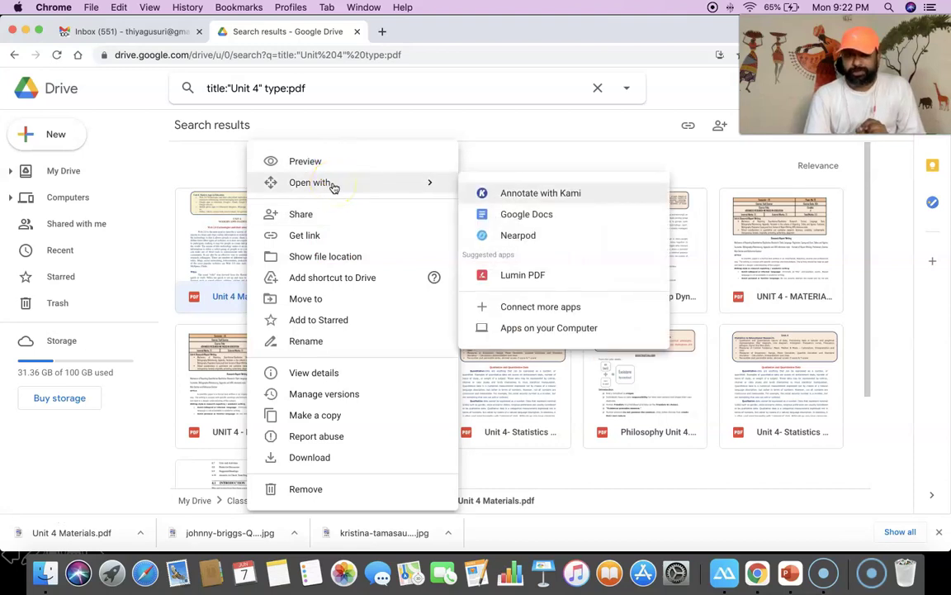
Open Unit 4 Materials.pdf with Google Docs and review the converted text from the top.
left_click(515, 216)
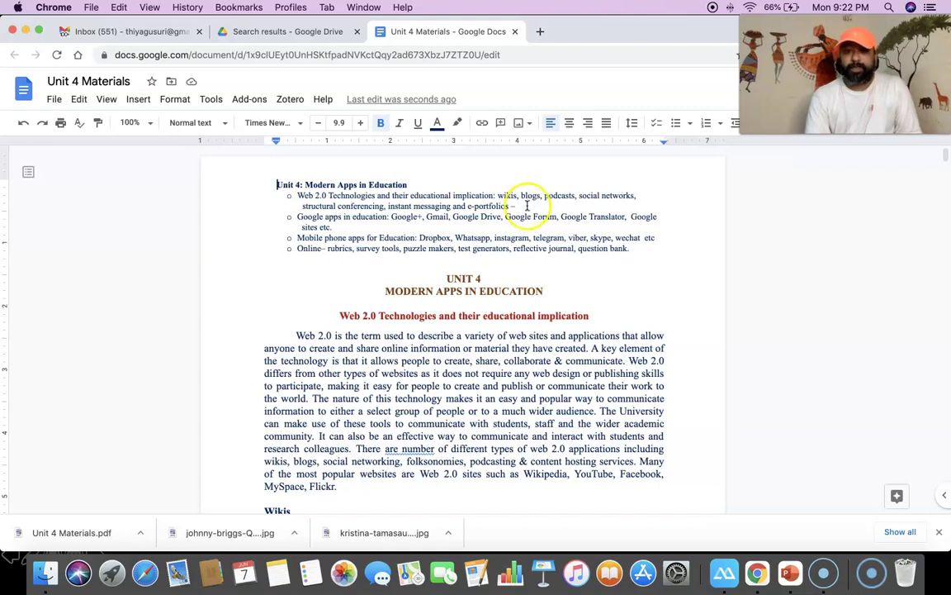
scroll(622, 279, "down", 10)
scroll(622, 278, "down", 10)
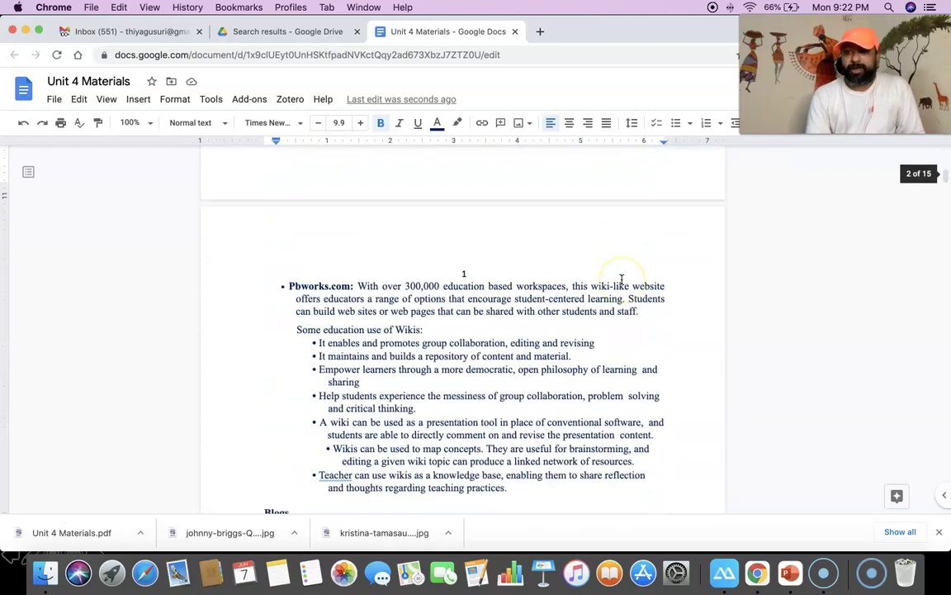
scroll(622, 278, "down", 2)
left_click_drag(946, 196, 948, 142)
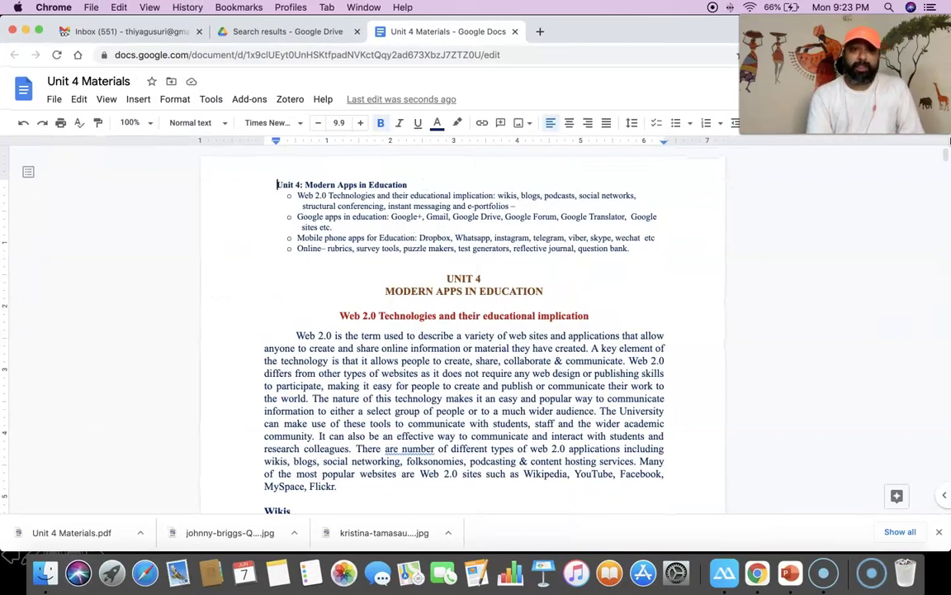
In Translate document, title the copy 'Hindi - Unit 4 Materials' and choose Hindi.
left_click(212, 100)
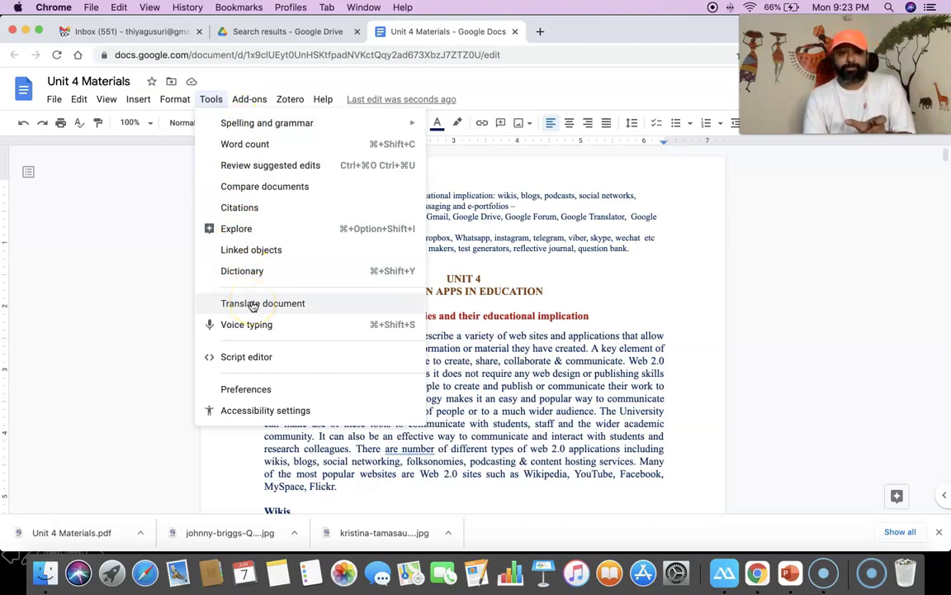
left_click(254, 304)
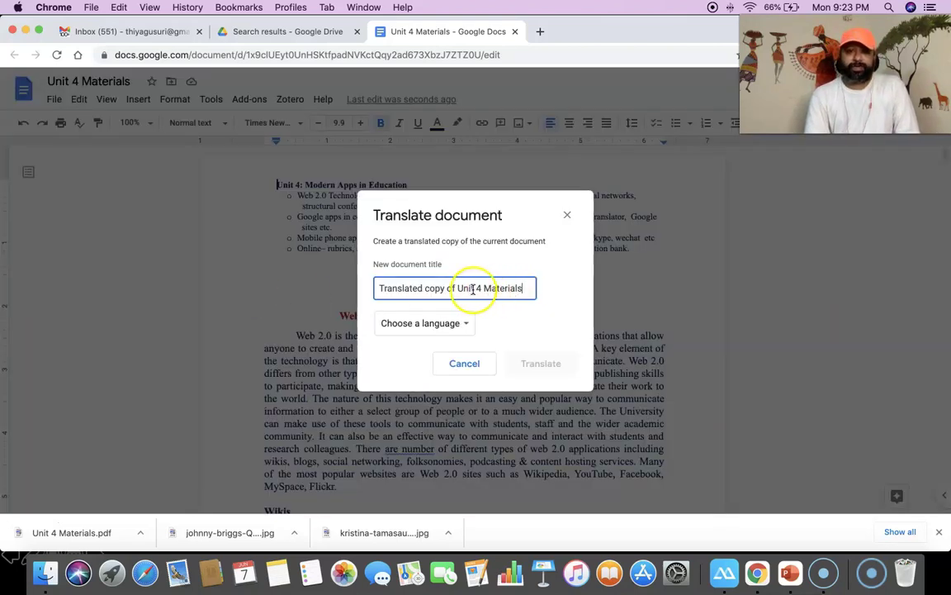
left_click_drag(456, 288, 376, 283)
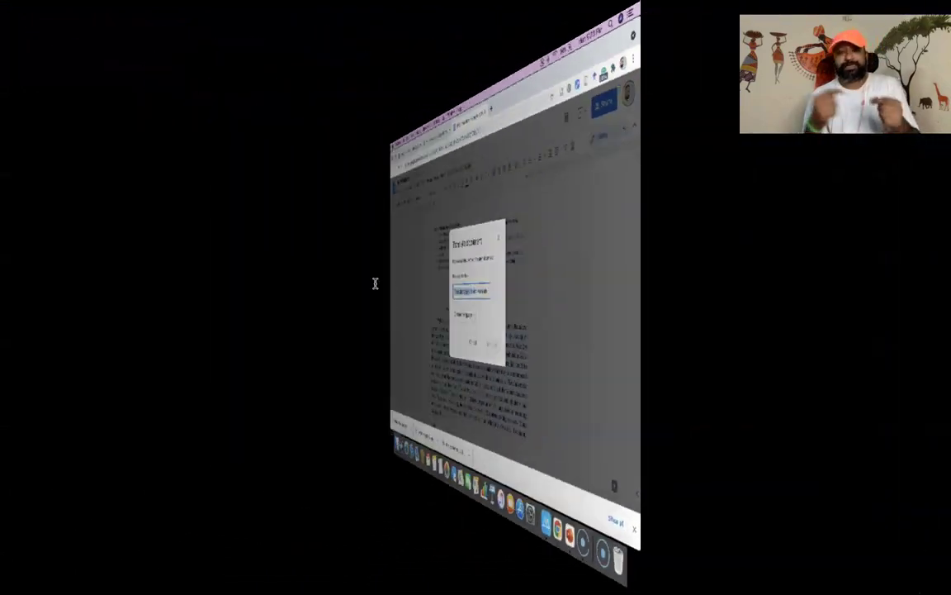
type("Hindi")
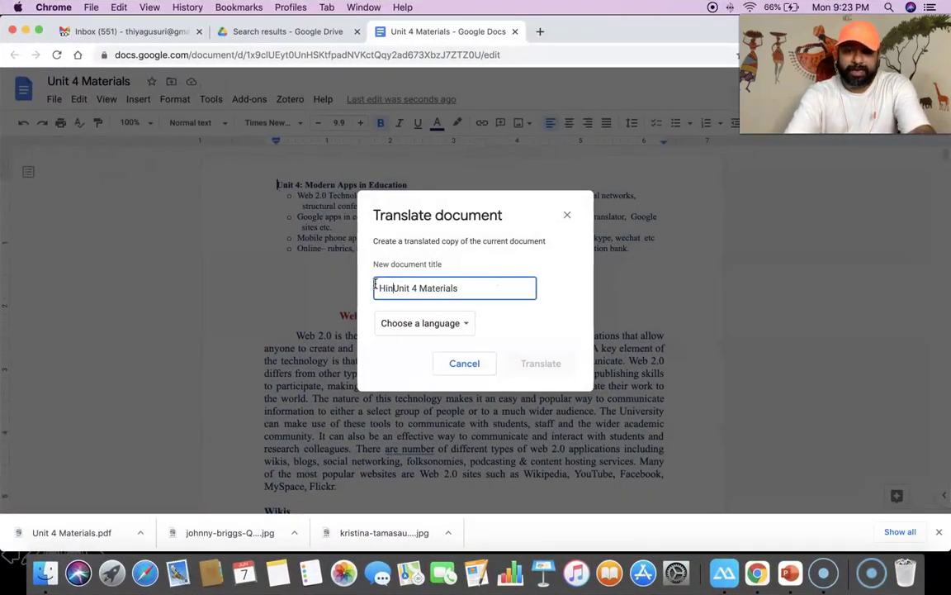
type(" -")
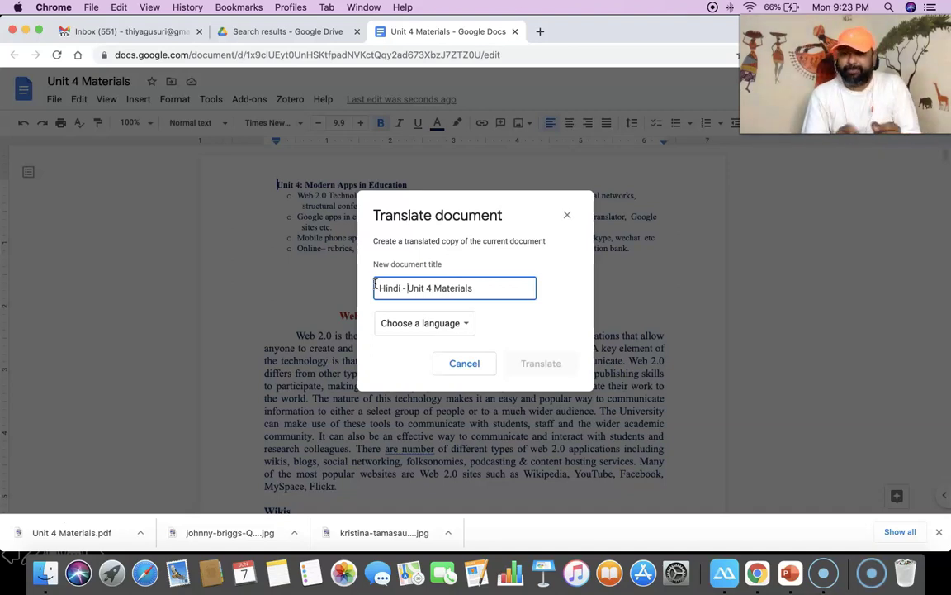
left_click(463, 327)
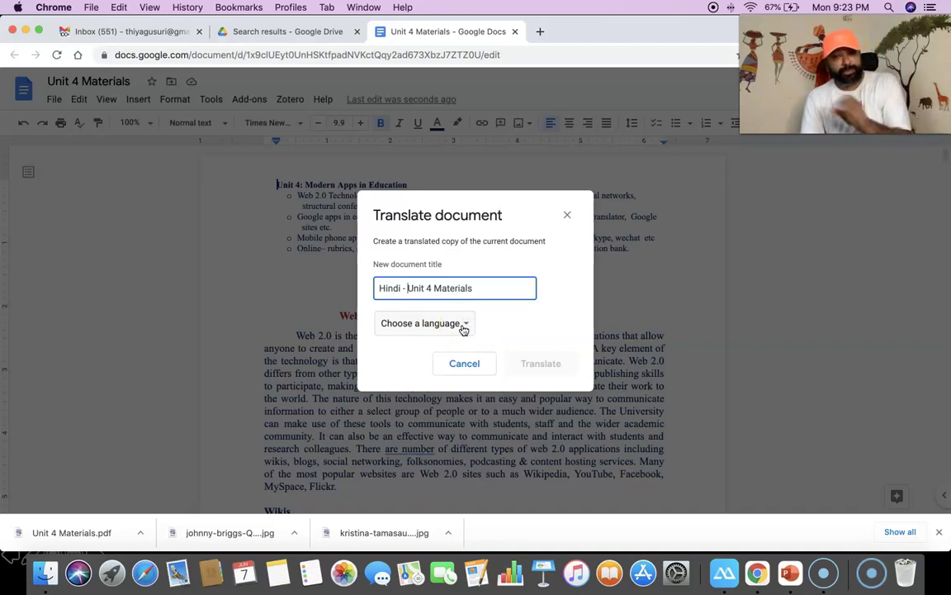
left_click(463, 327)
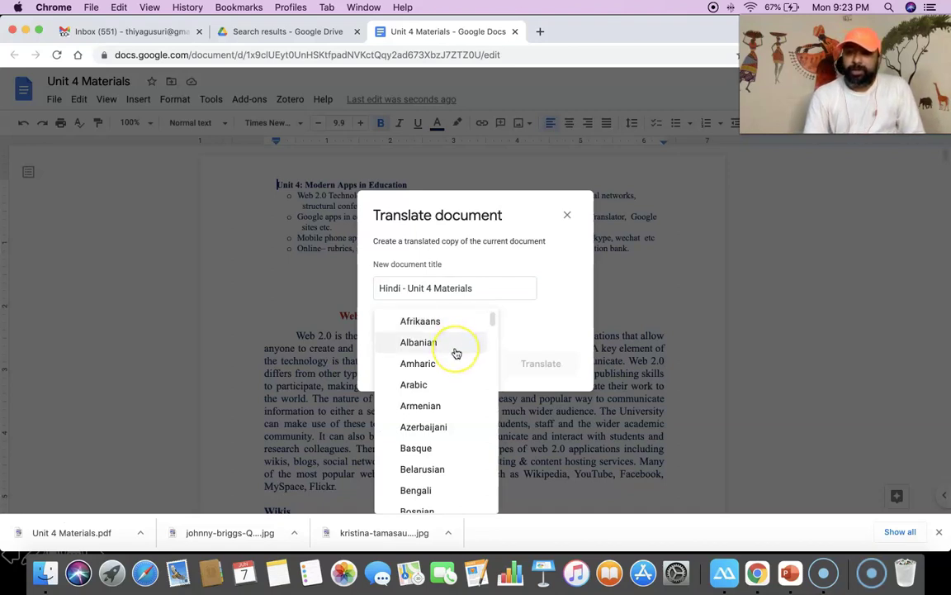
scroll(456, 353, "down", 10)
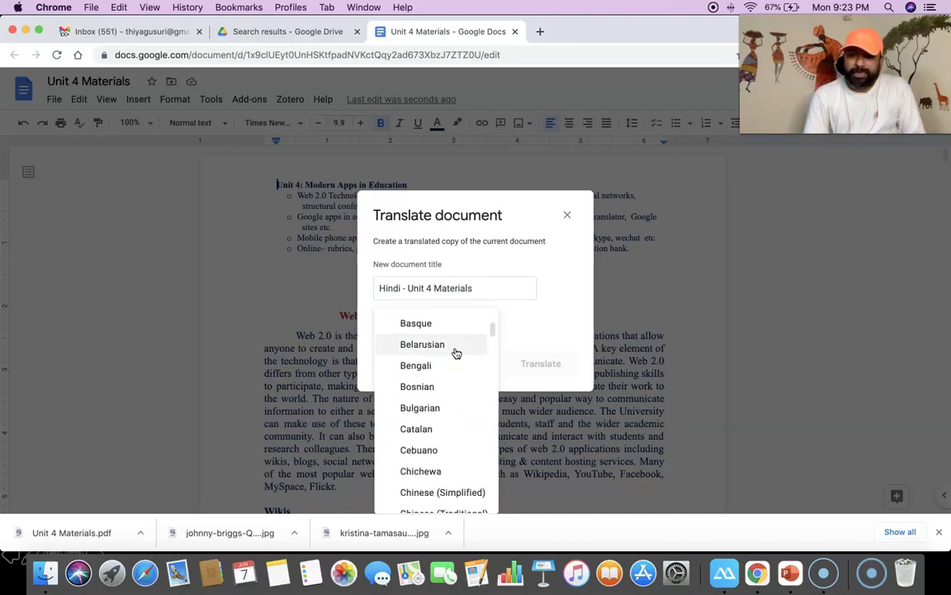
scroll(456, 353, "down", 5)
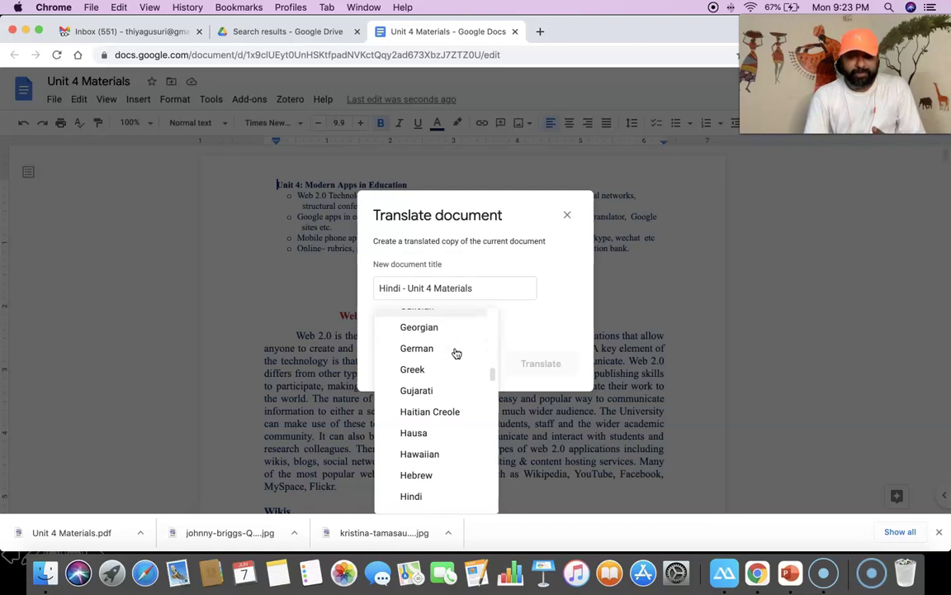
scroll(455, 352, "down", 3)
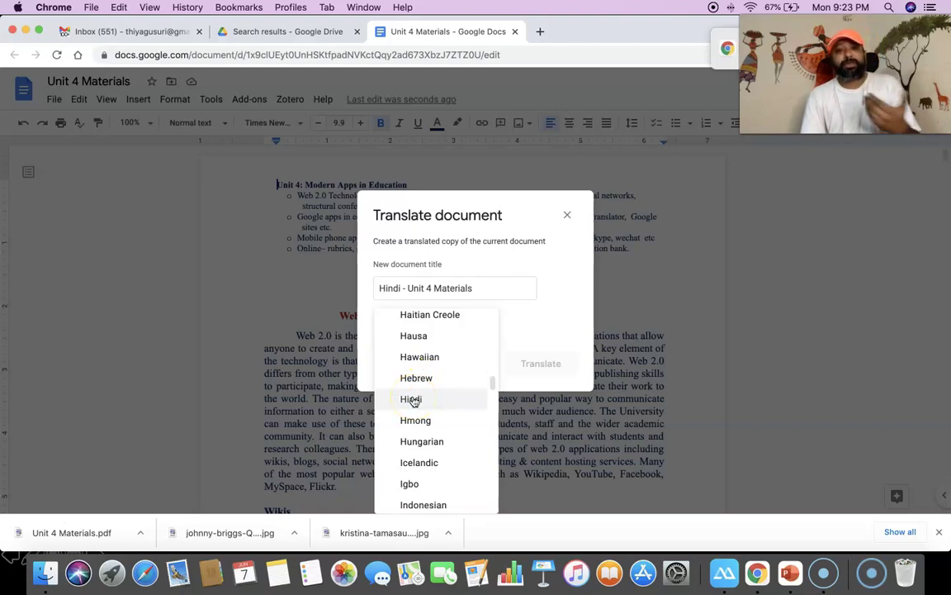
left_click(414, 400)
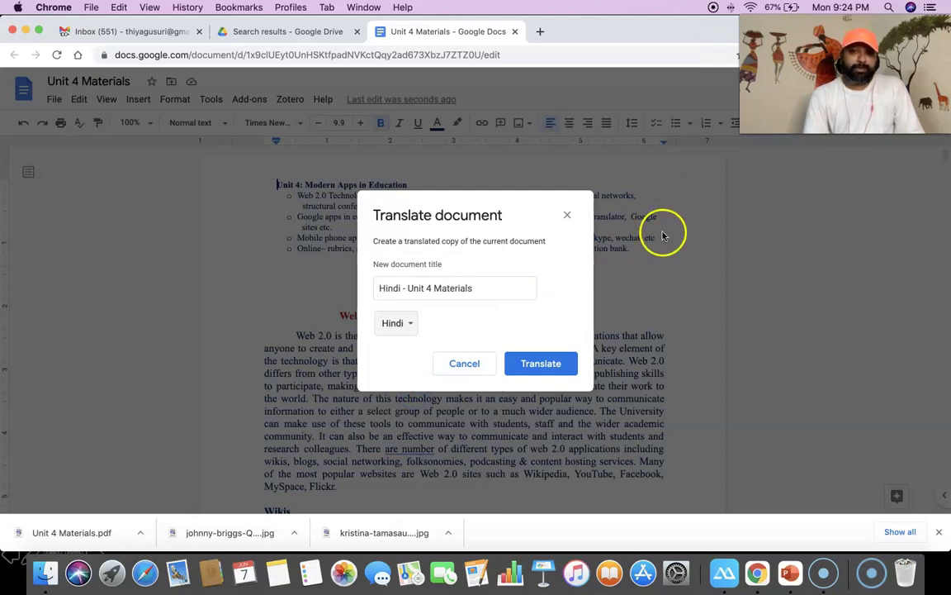
Create the Hindi translated copy and scroll through its translated text.
left_click(541, 366)
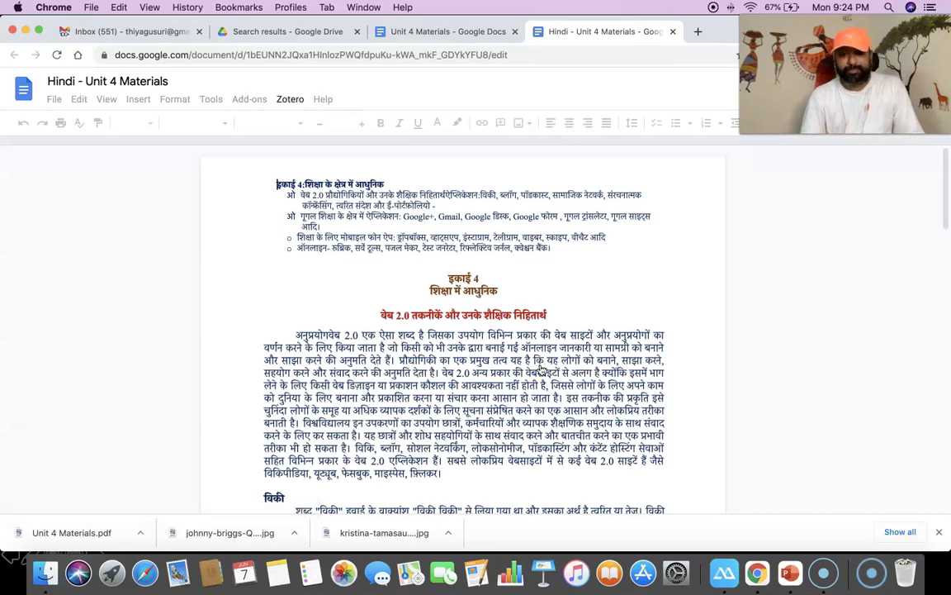
left_click(576, 349)
scroll(583, 345, "down", 15)
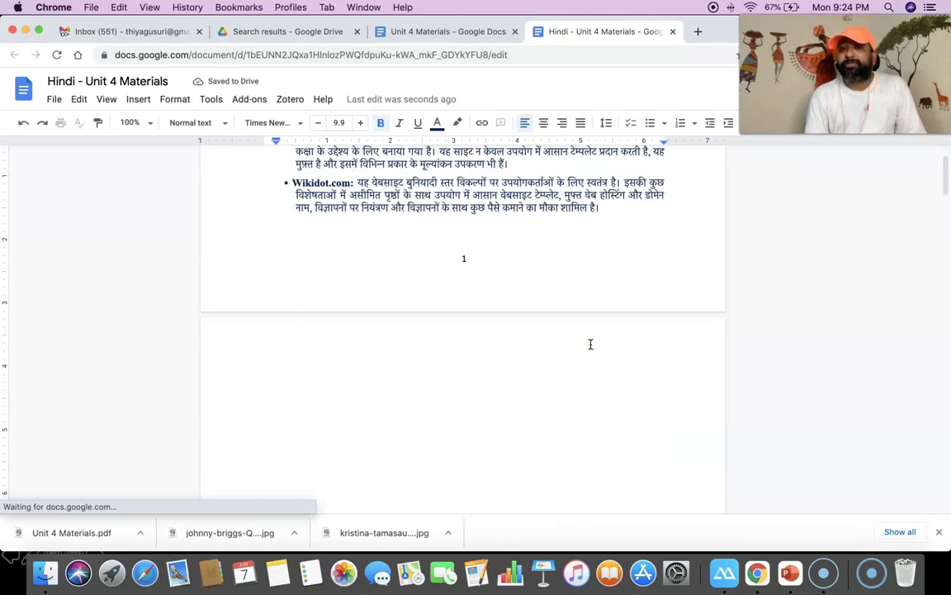
scroll(590, 345, "down", 10)
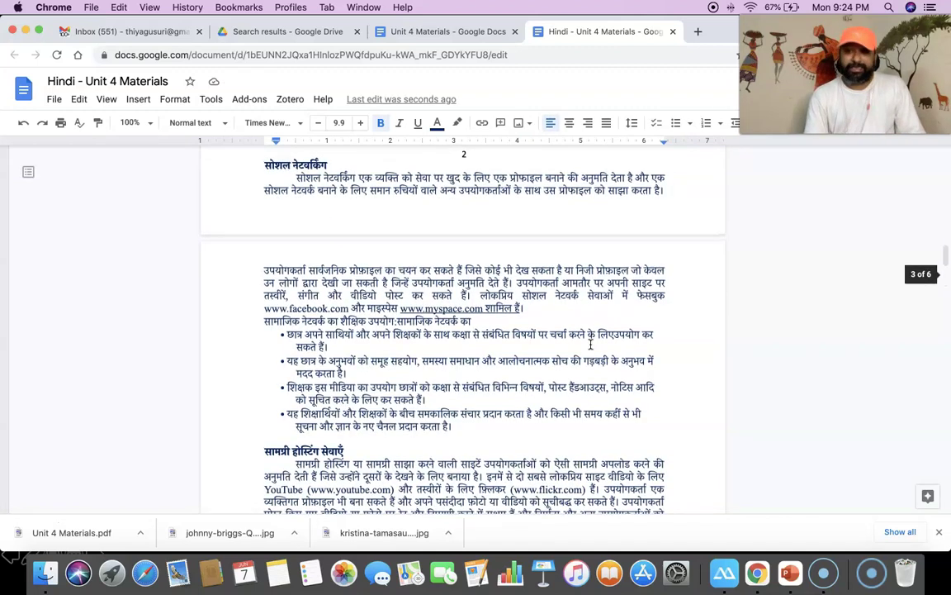
scroll(590, 344, "down", 15)
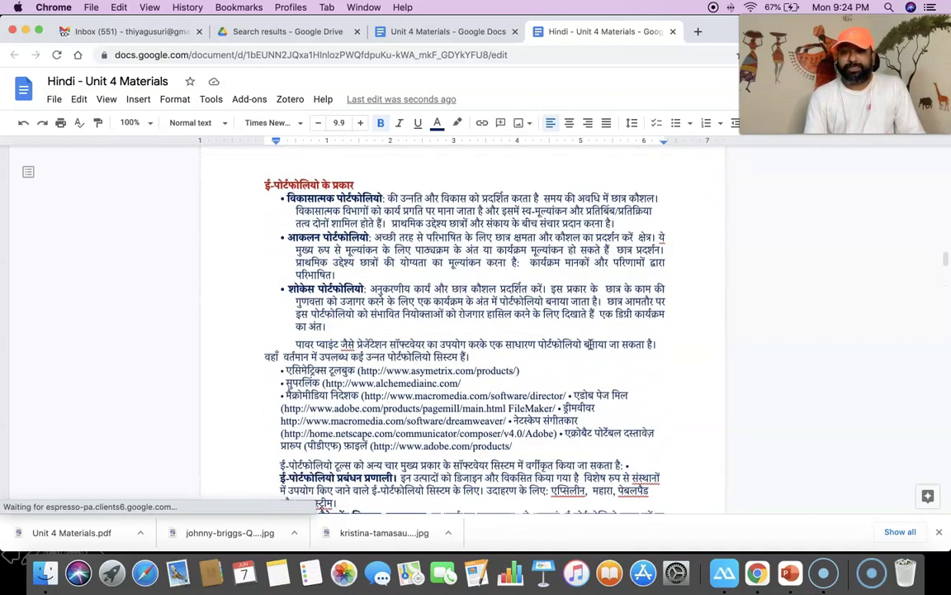
scroll(591, 345, "down", 2)
scroll(591, 344, "down", 8)
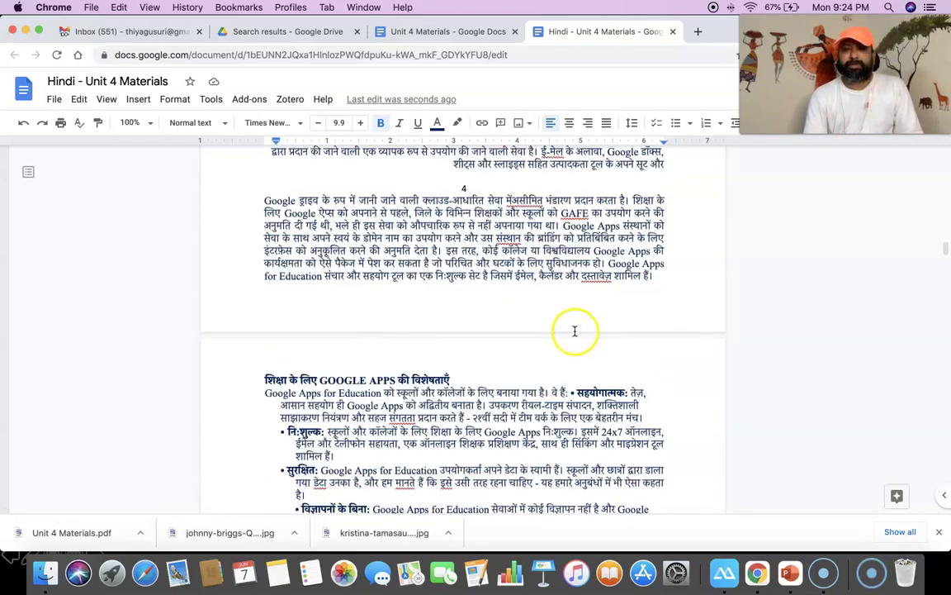
Return to the original English Unit 4 Materials document and scroll through it.
left_click(436, 32)
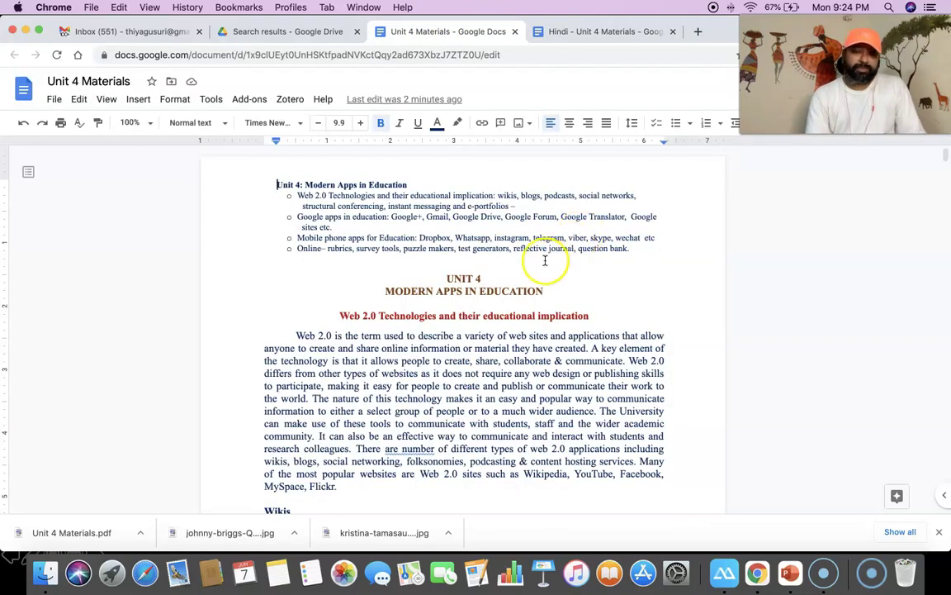
scroll(545, 259, "down", 4)
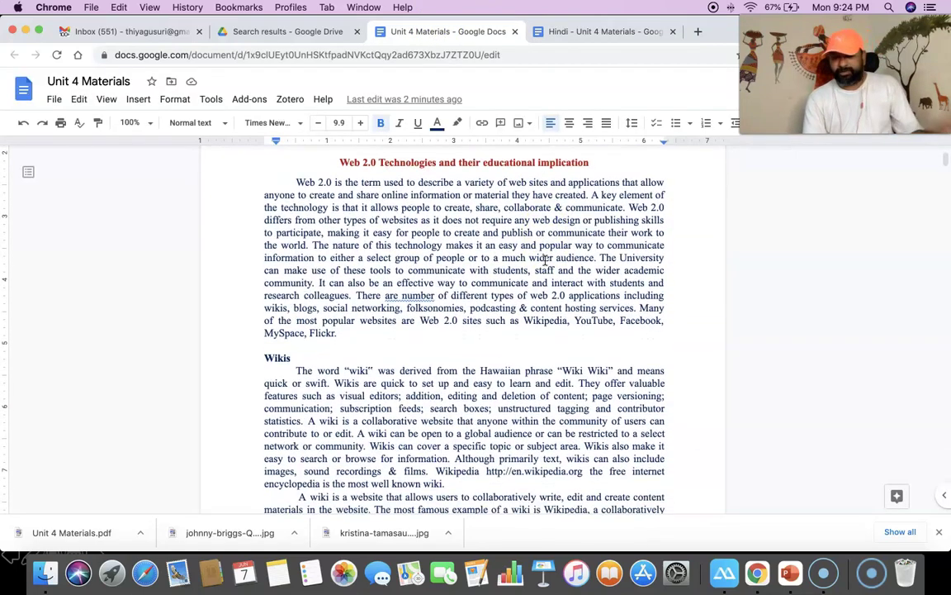
scroll(545, 259, "down", 3)
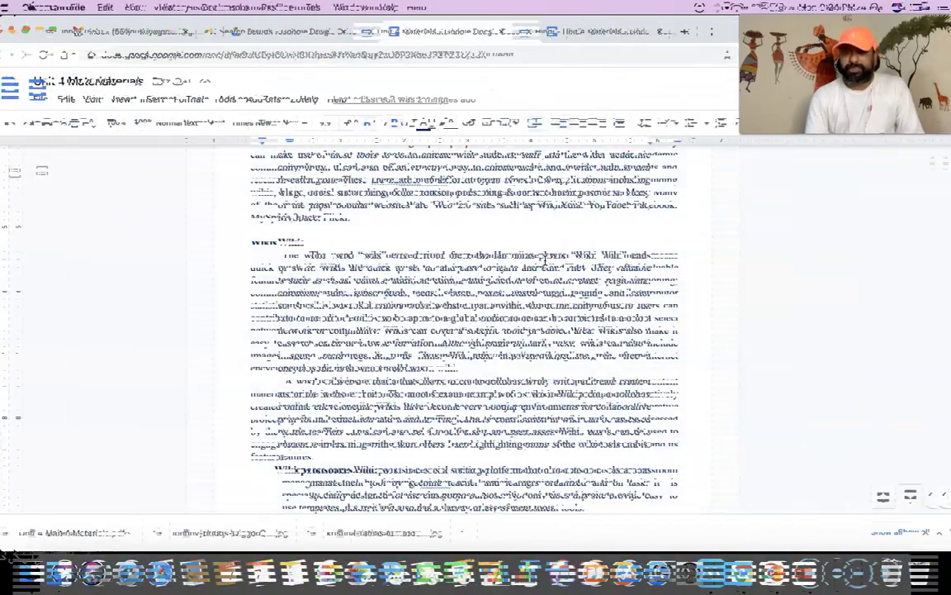
Start another translated copy of Unit 4 Materials via Tools > Translate document.
left_click(212, 100)
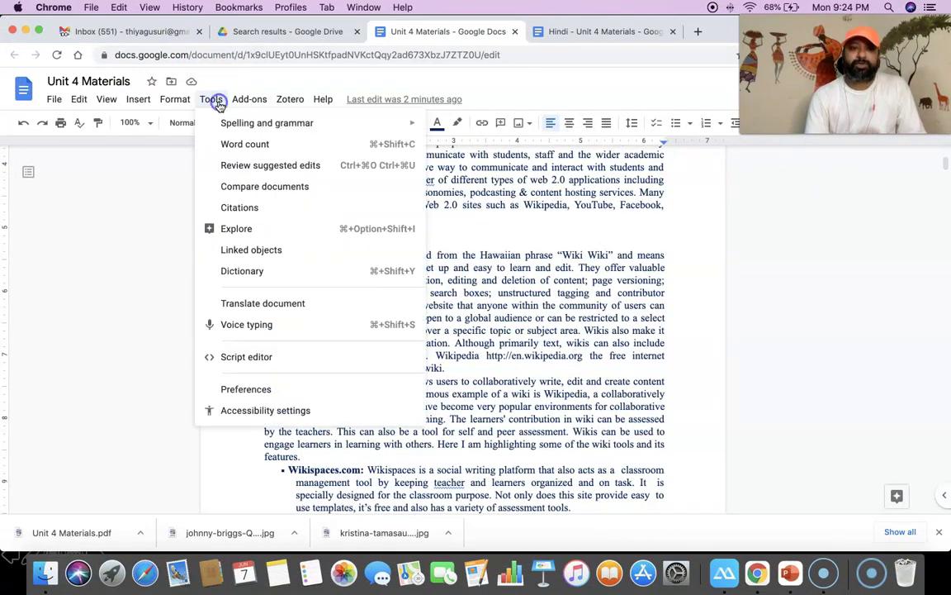
left_click(256, 305)
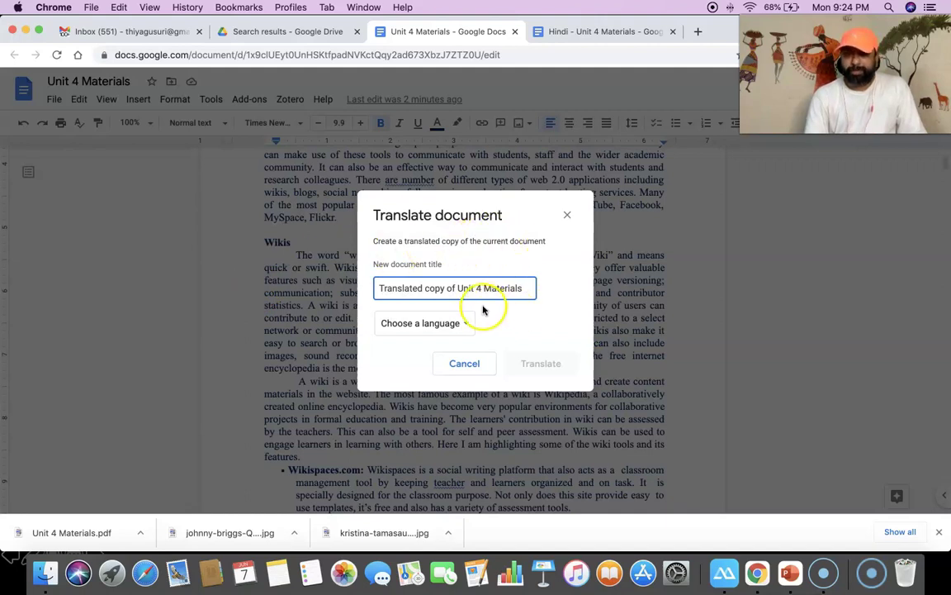
Title the copy 'Tamil - Unit 4 Materials', choose Tamil, and translate it.
left_click_drag(457, 288, 361, 286)
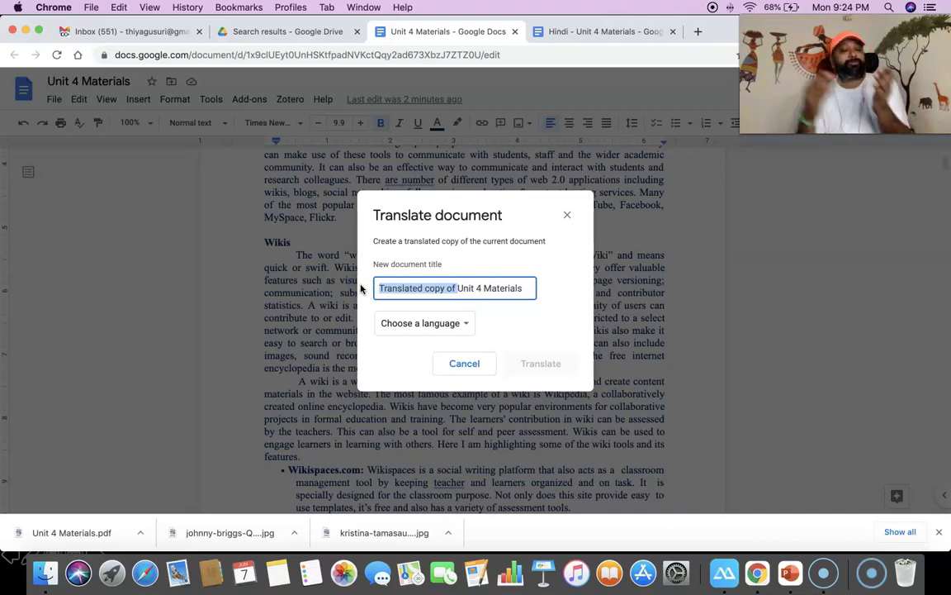
type("Tamil -")
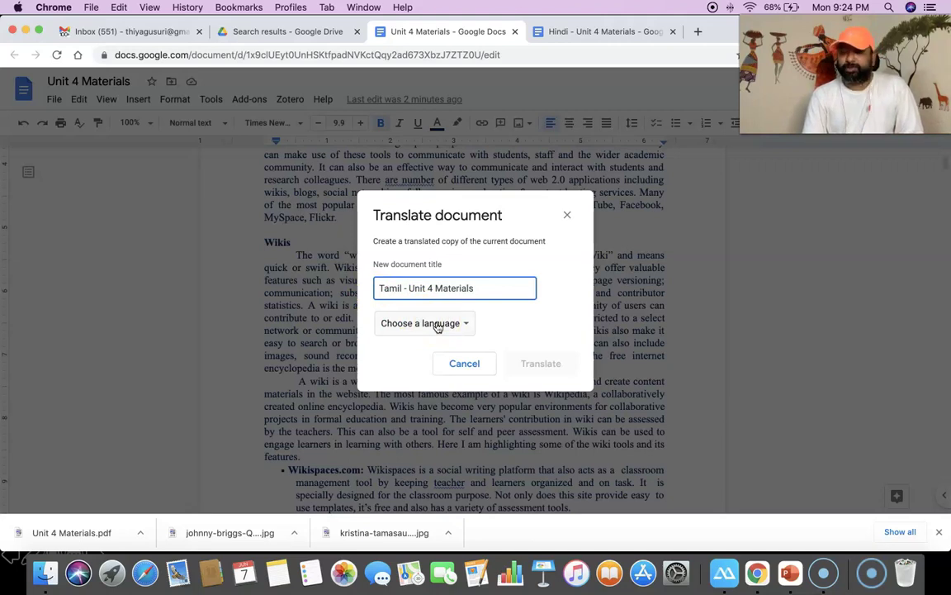
left_click(437, 324)
scroll(446, 334, "down", 3)
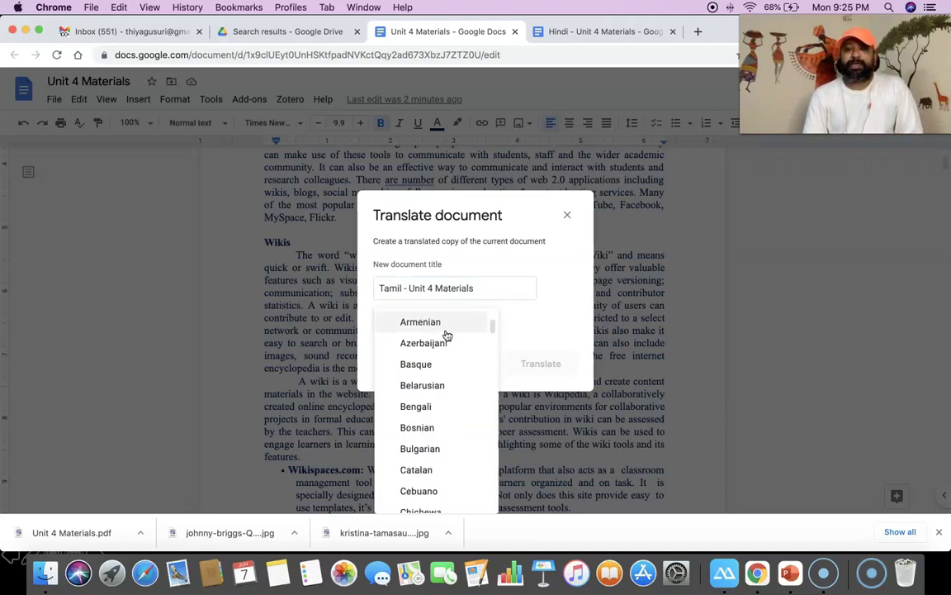
scroll(447, 335, "down", 1)
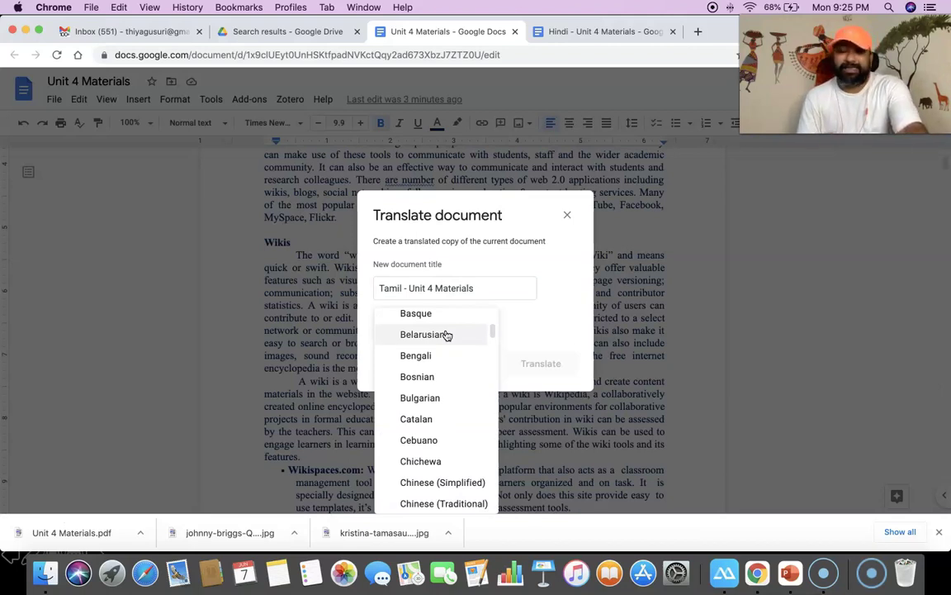
scroll(446, 334, "down", 20)
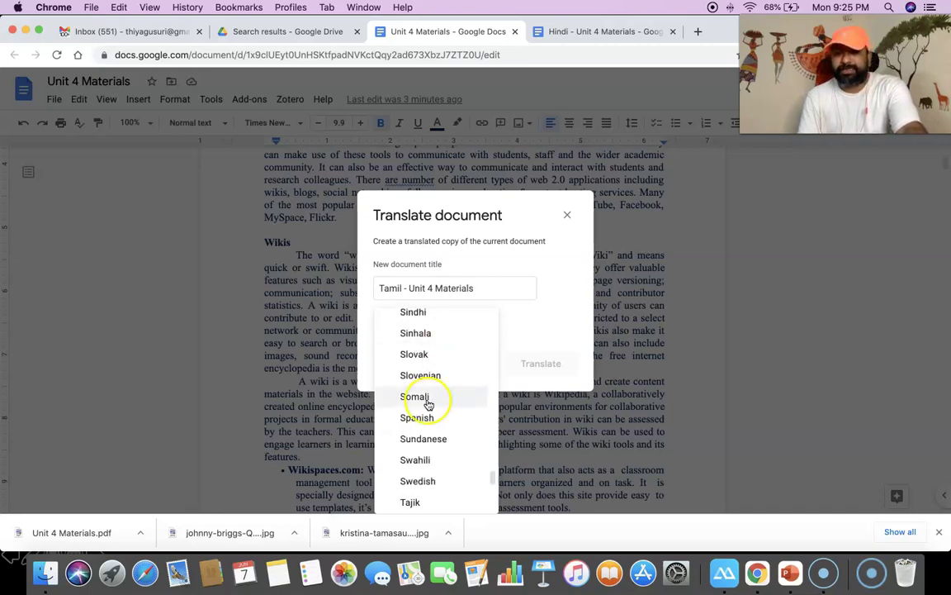
scroll(421, 450, "down", 5)
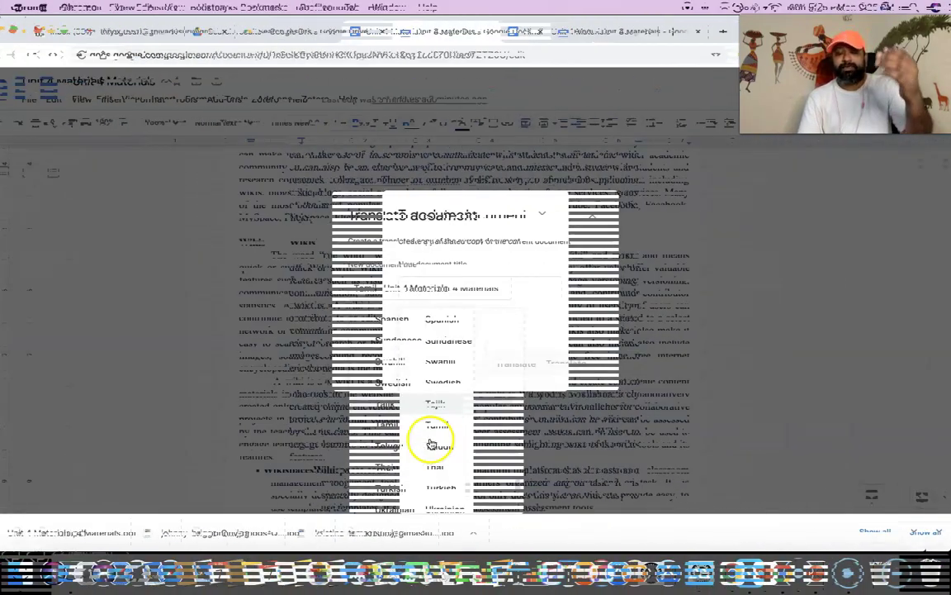
scroll(430, 444, "down", 2)
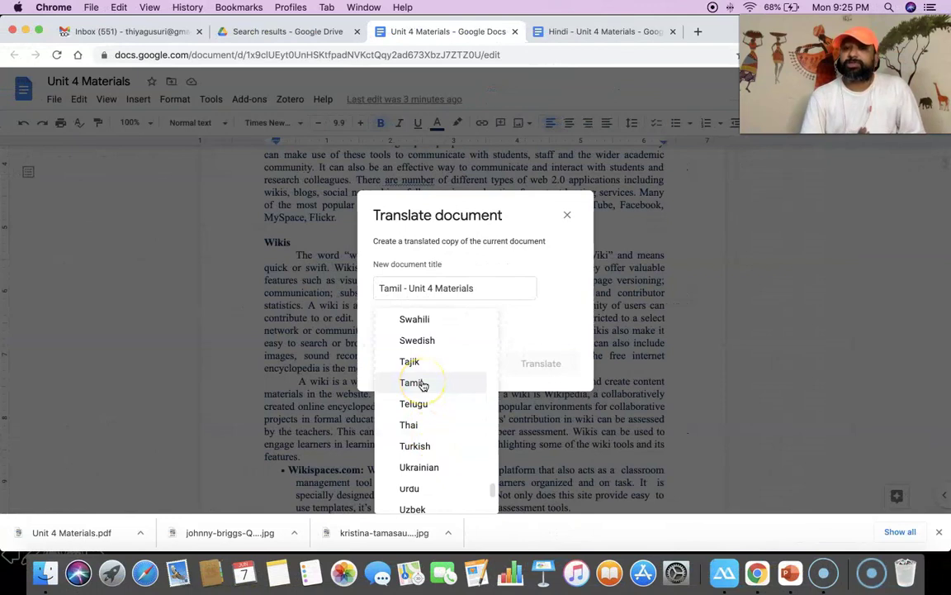
left_click(417, 385)
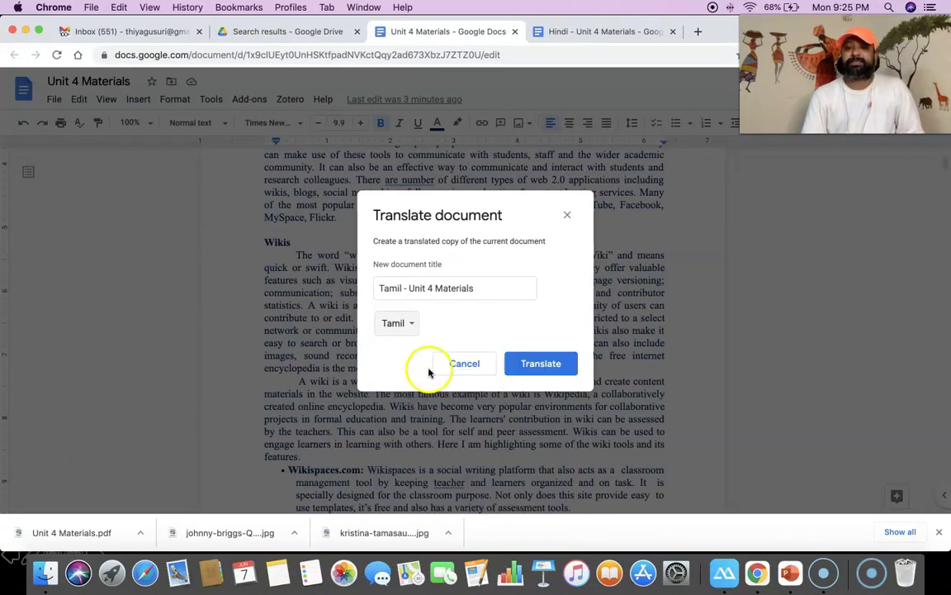
left_click(552, 369)
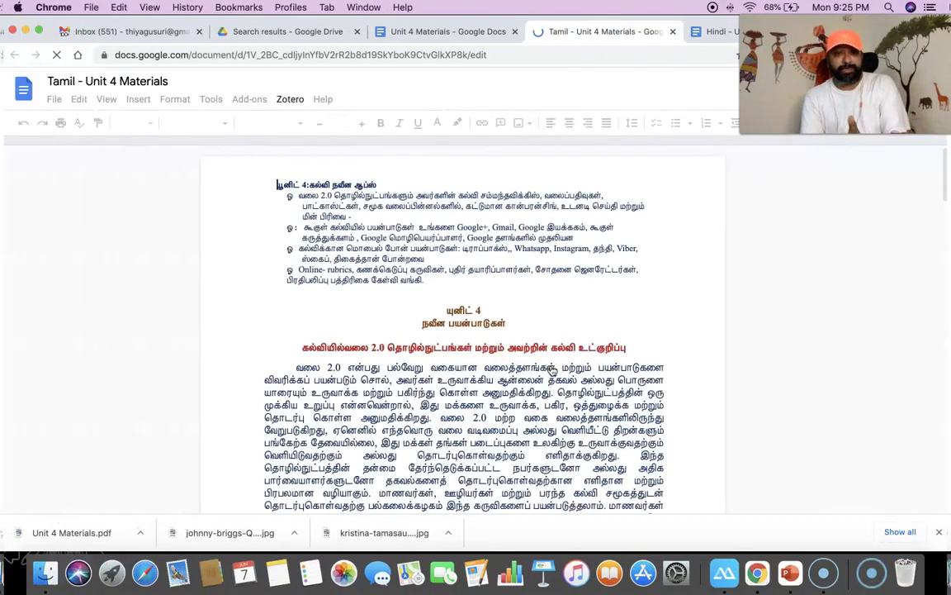
Review the Tamil copy's translated text, briefly comparing it with the English original.
scroll(566, 365, "down", 15)
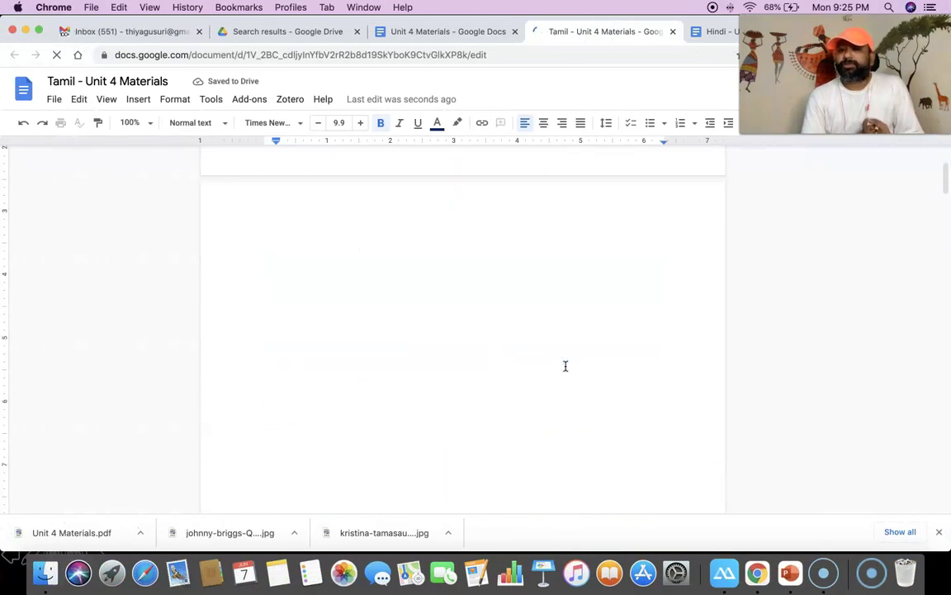
scroll(566, 365, "down", 15)
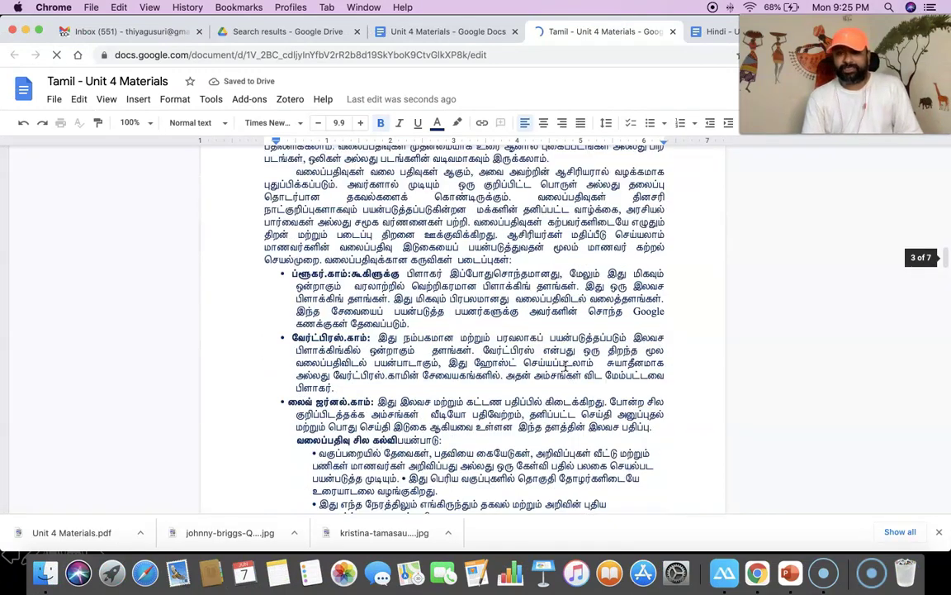
scroll(566, 365, "down", 10)
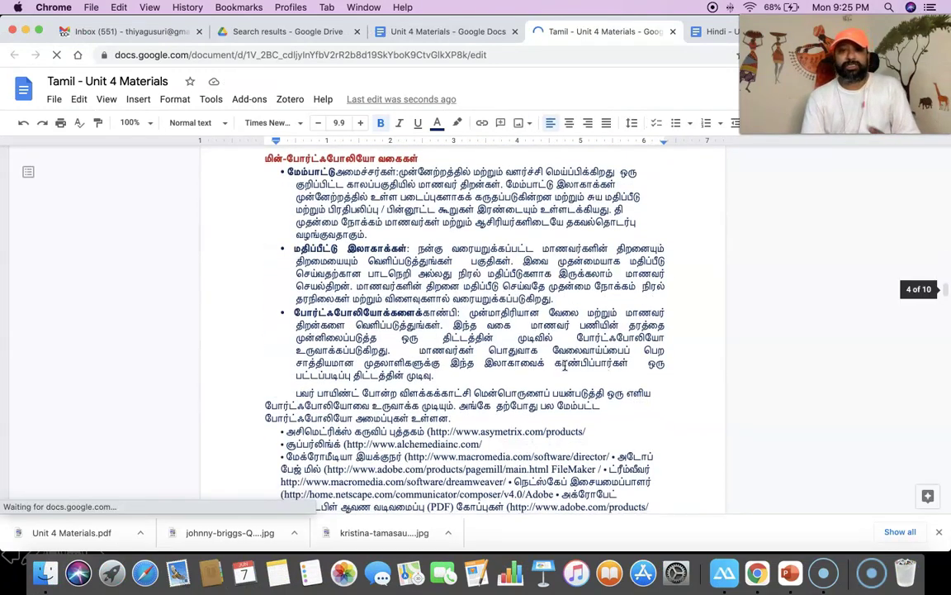
scroll(566, 365, "down", 10)
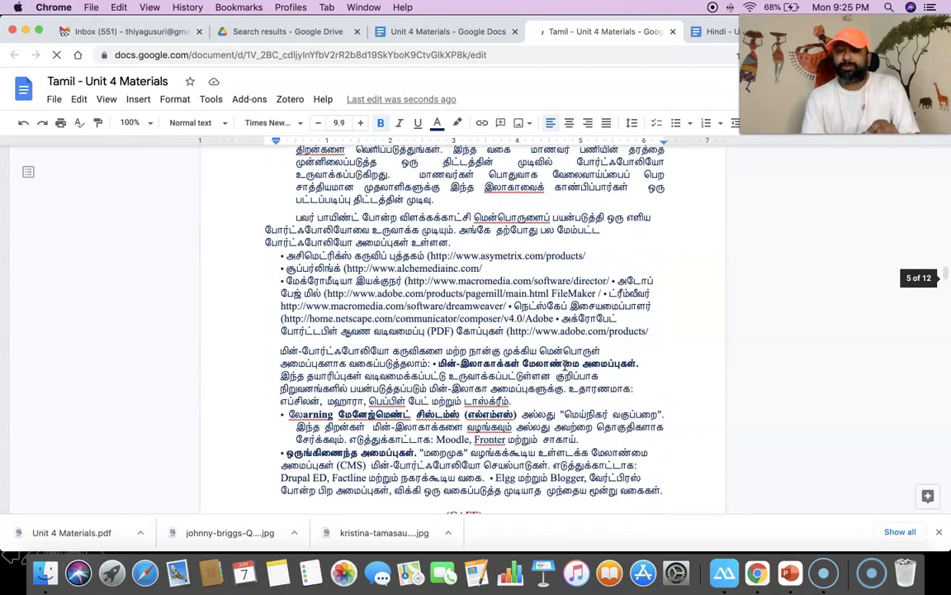
scroll(566, 365, "down", 3)
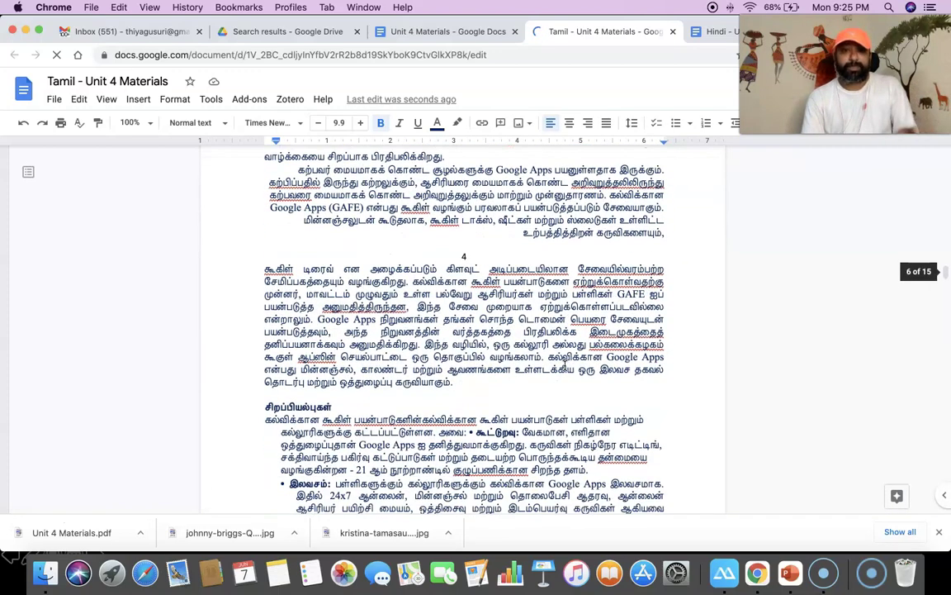
left_click(431, 31)
left_click(560, 31)
scroll(507, 262, "up", 15)
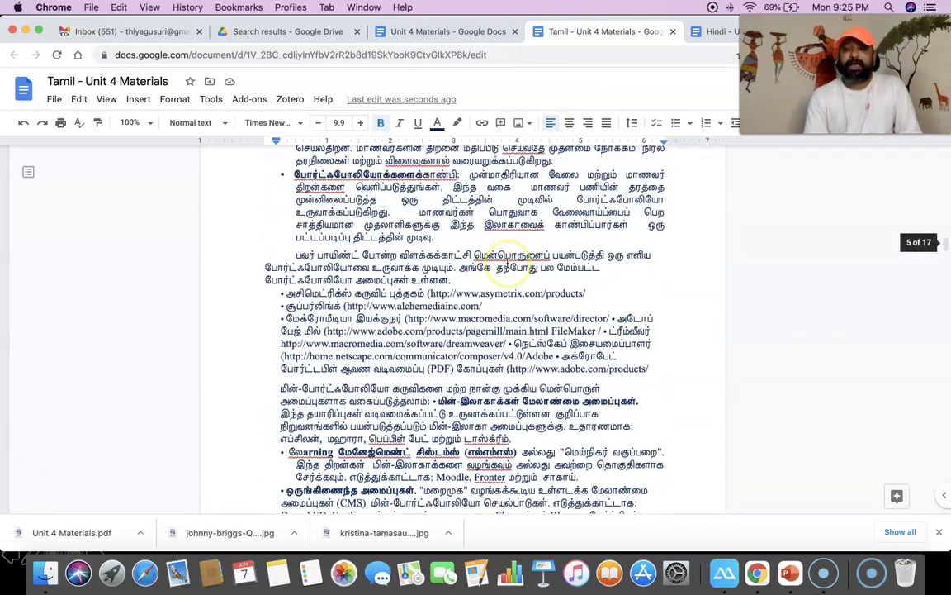
scroll(507, 262, "up", 10)
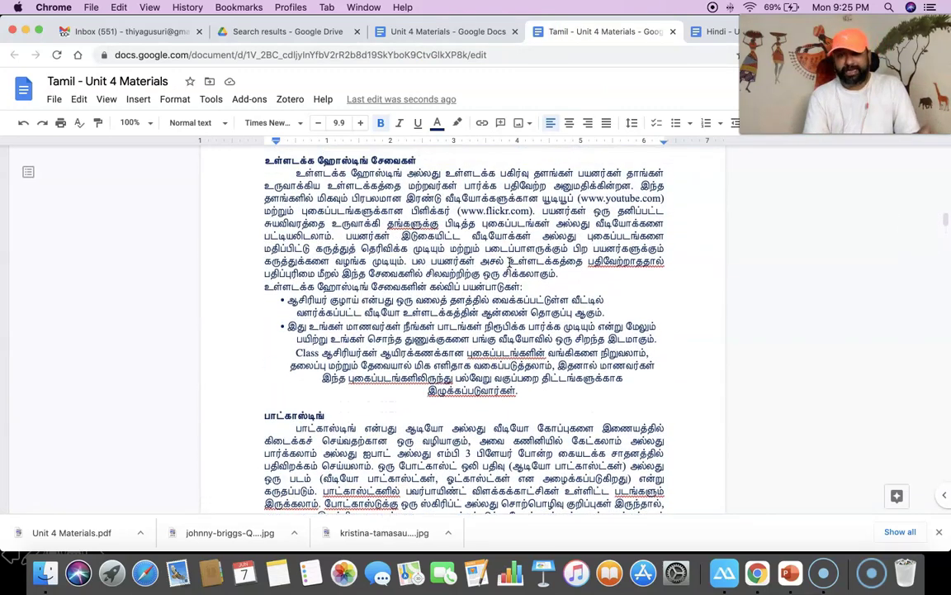
scroll(441, 235, "up", 8)
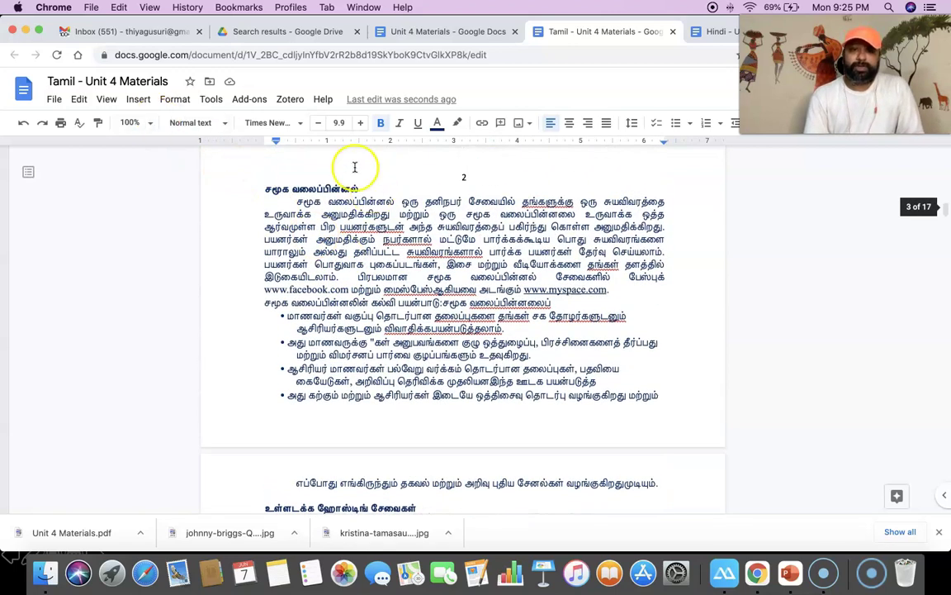
left_click(211, 99)
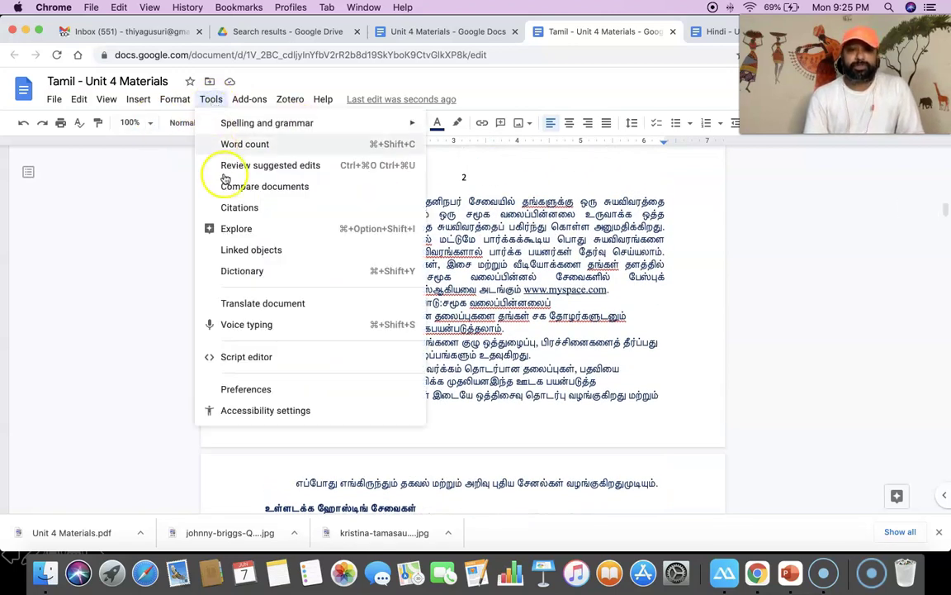
Translate the document into Arabic as a copy titled 'Arabic - Unit 4 Materials'.
left_click(261, 305)
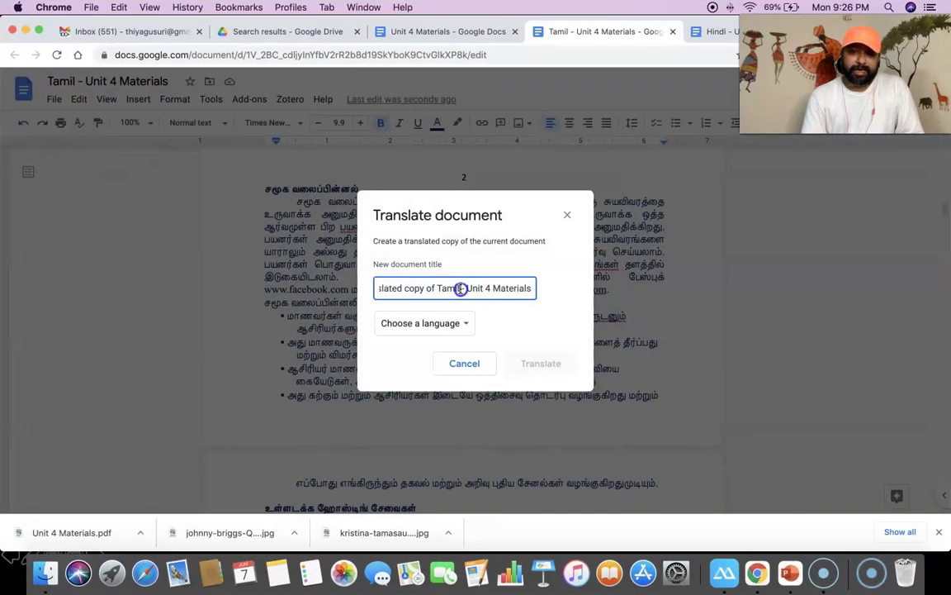
left_click_drag(460, 288, 275, 283)
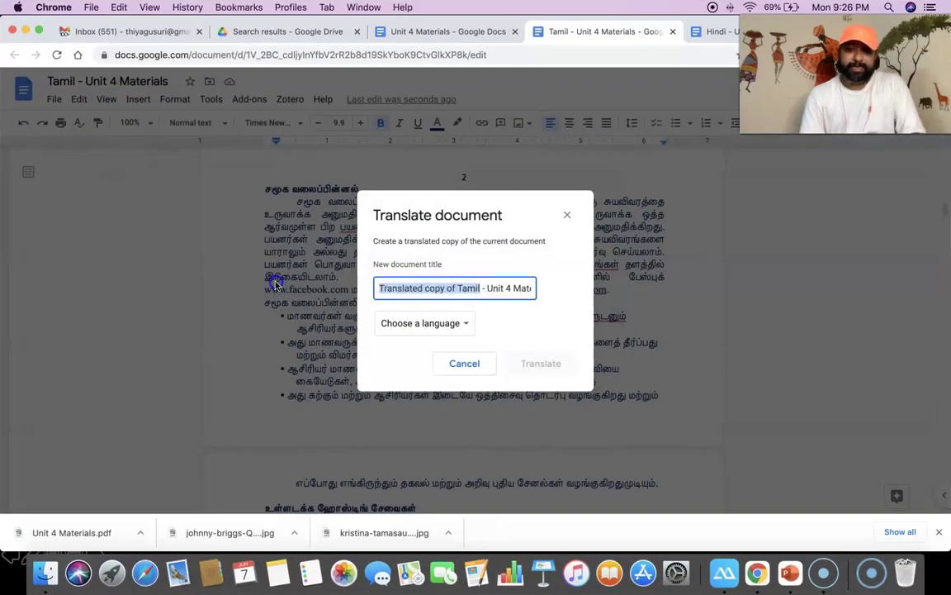
type("Arabic - Unit 4 Materials")
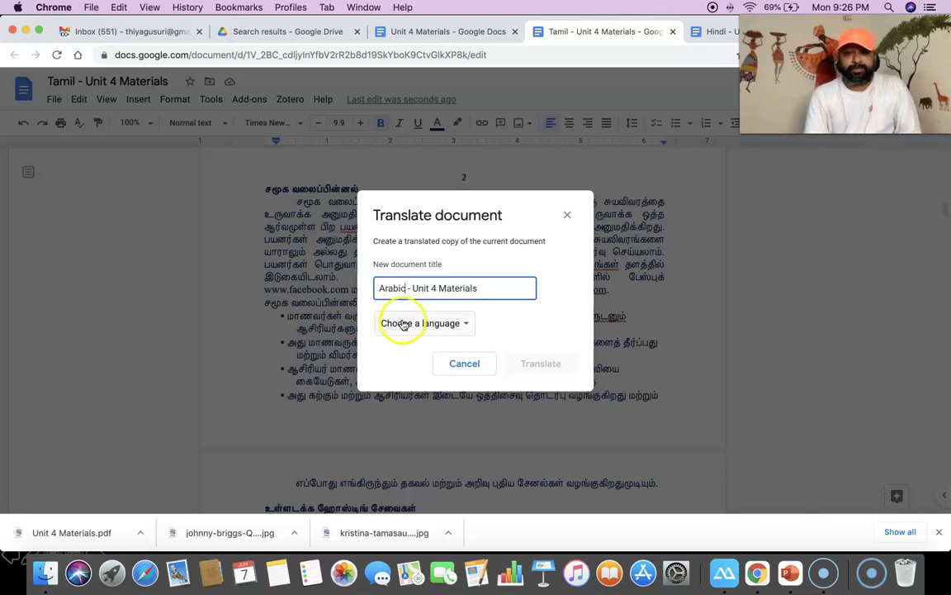
left_click(403, 323)
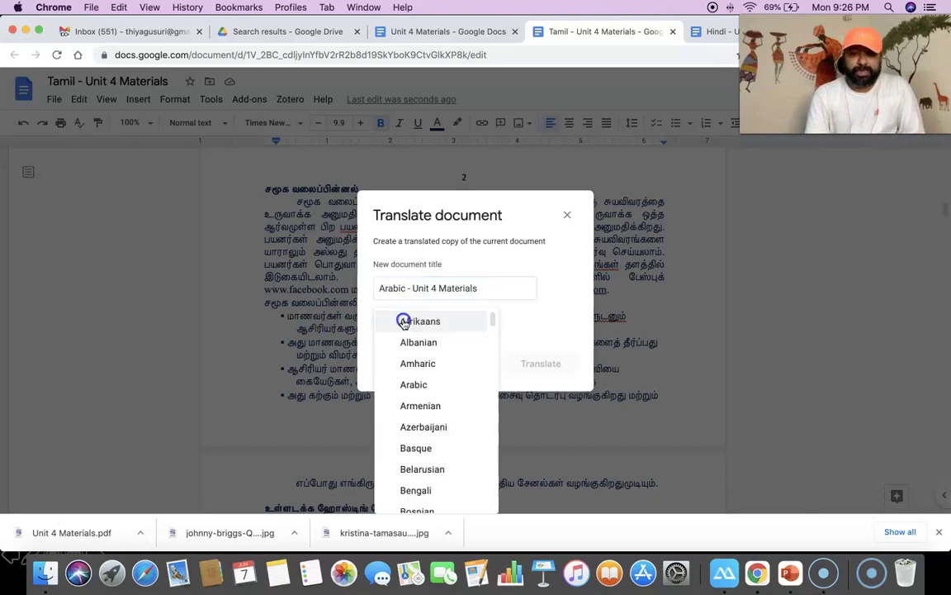
left_click(432, 385)
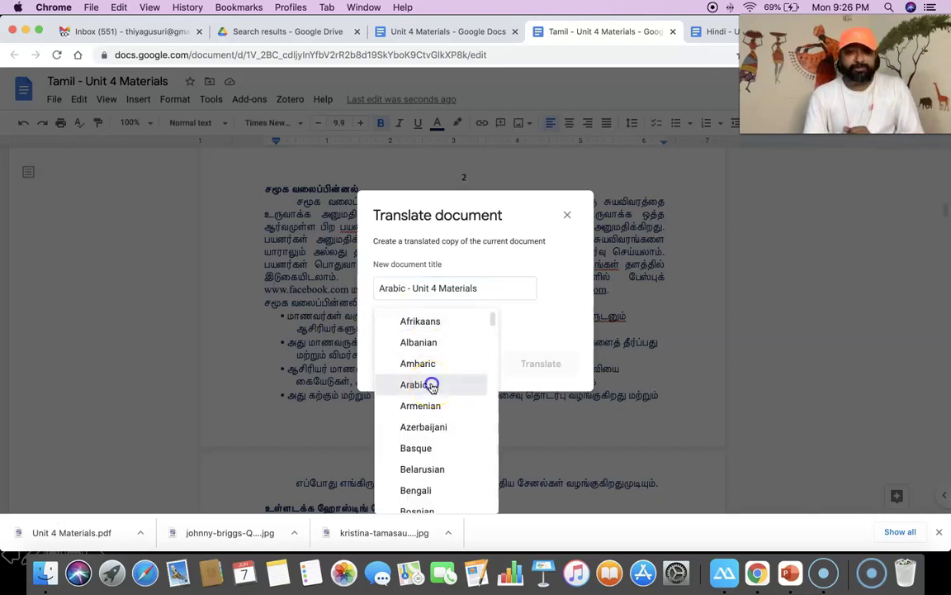
left_click(543, 372)
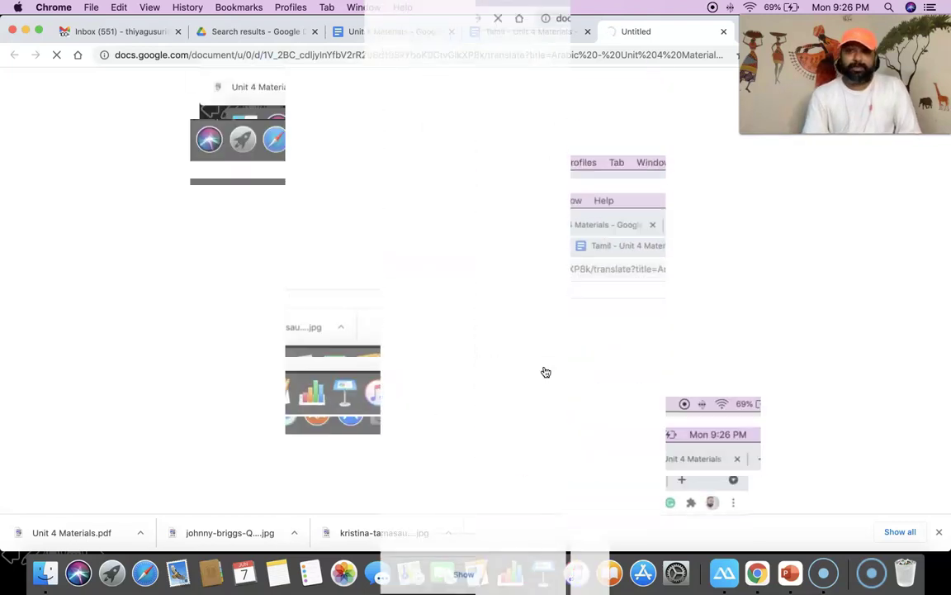
Check the Arabic copy's text, then return to the English Unit 4 Materials tab.
scroll(533, 168, "down", 10)
scroll(473, 211, "down", 15)
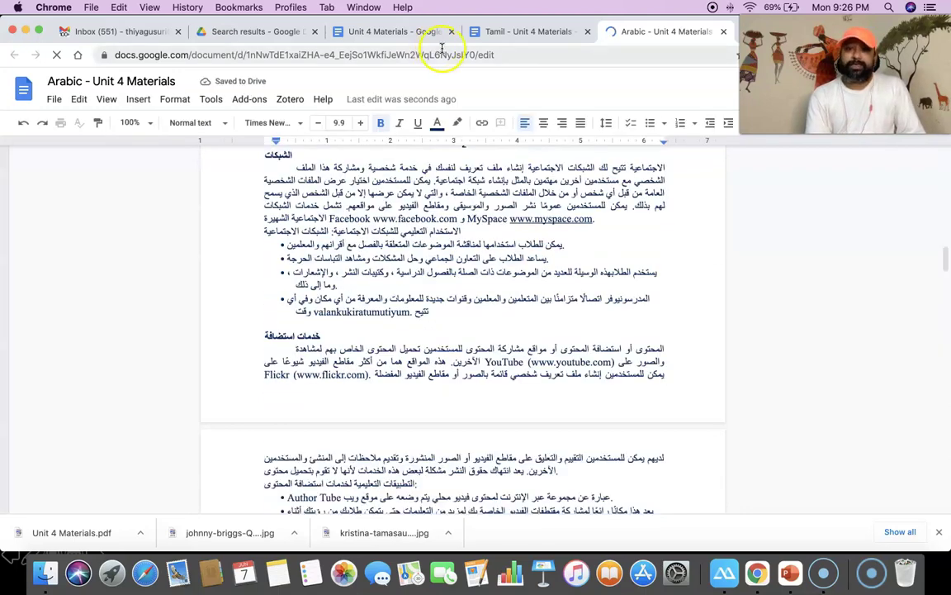
left_click(395, 30)
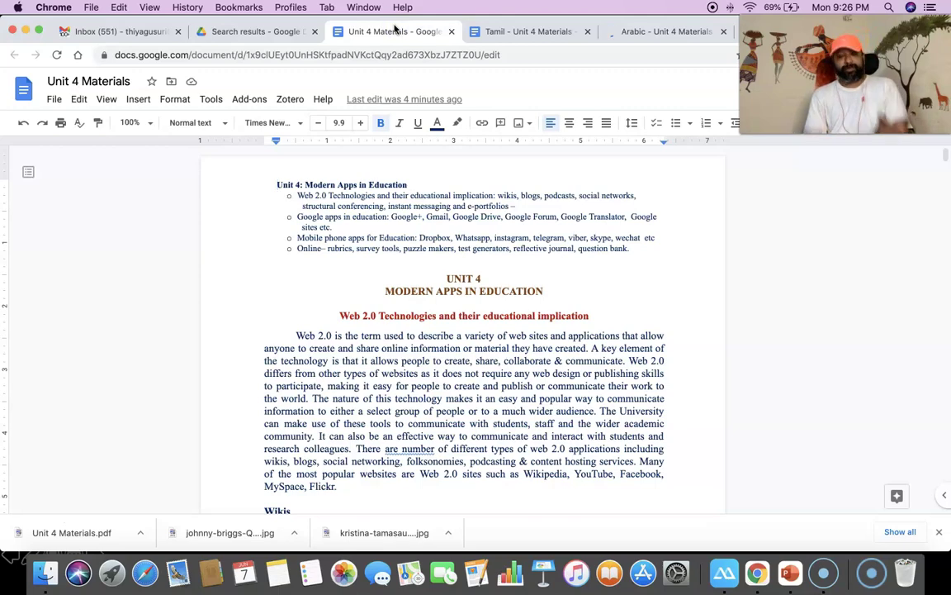